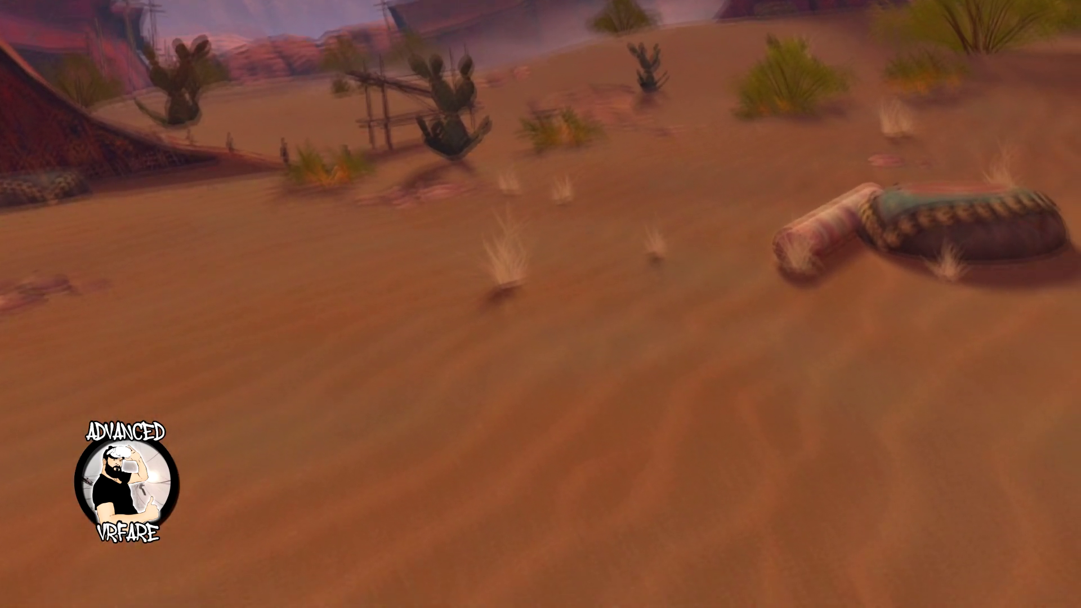
Step: Clear the saved boundary history under Spazio fisico > Confini, confirming with Cancella
key("super")
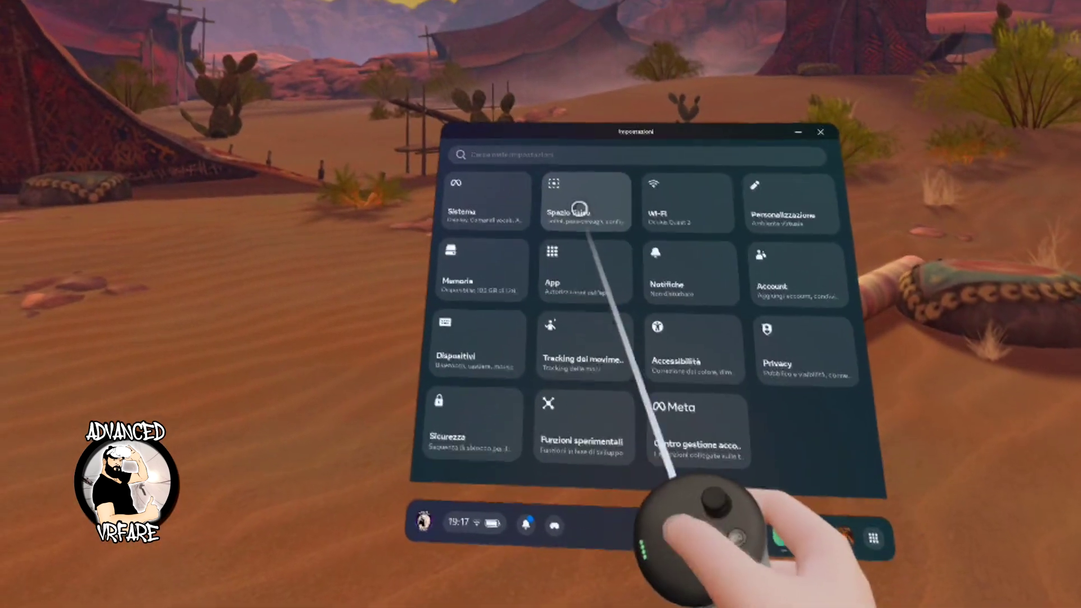
left_click(585, 205)
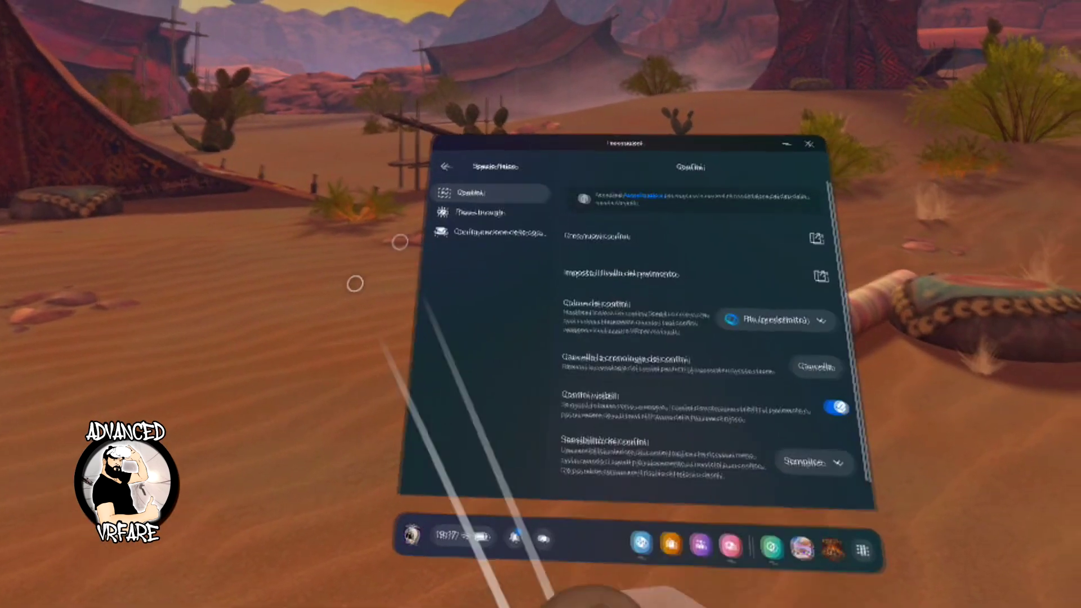
left_click(817, 366)
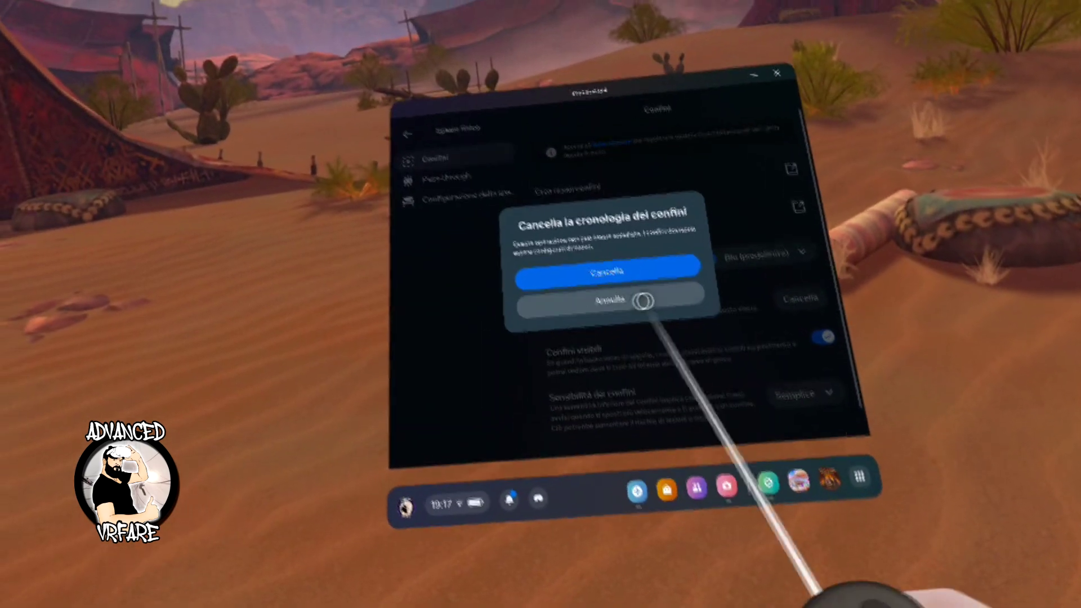
left_click(632, 274)
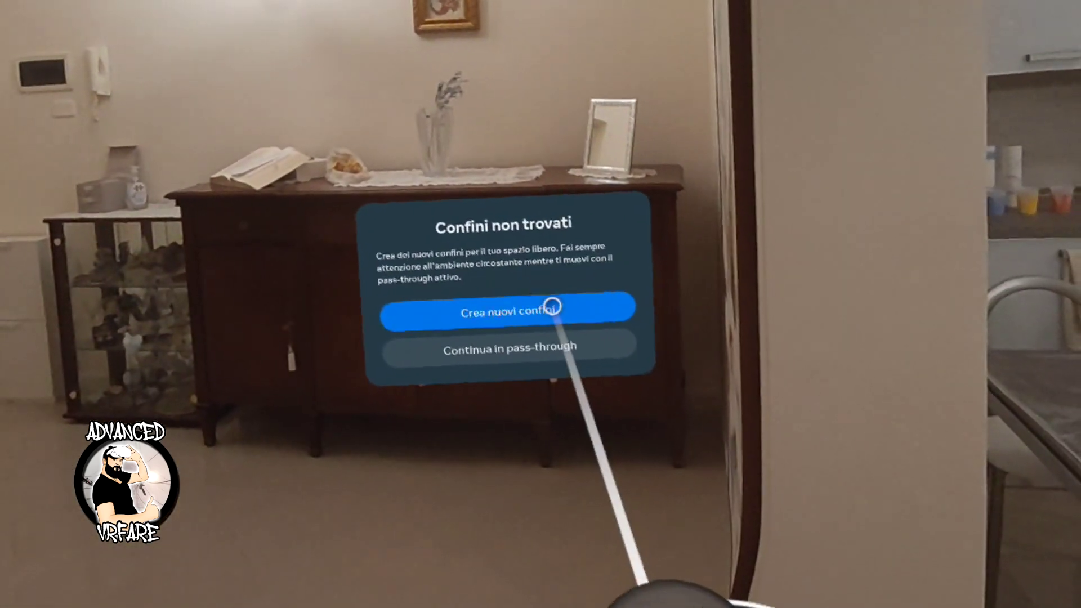
Step: Draw a new boundary around the kitchen floor and confirm it
left_click(557, 297)
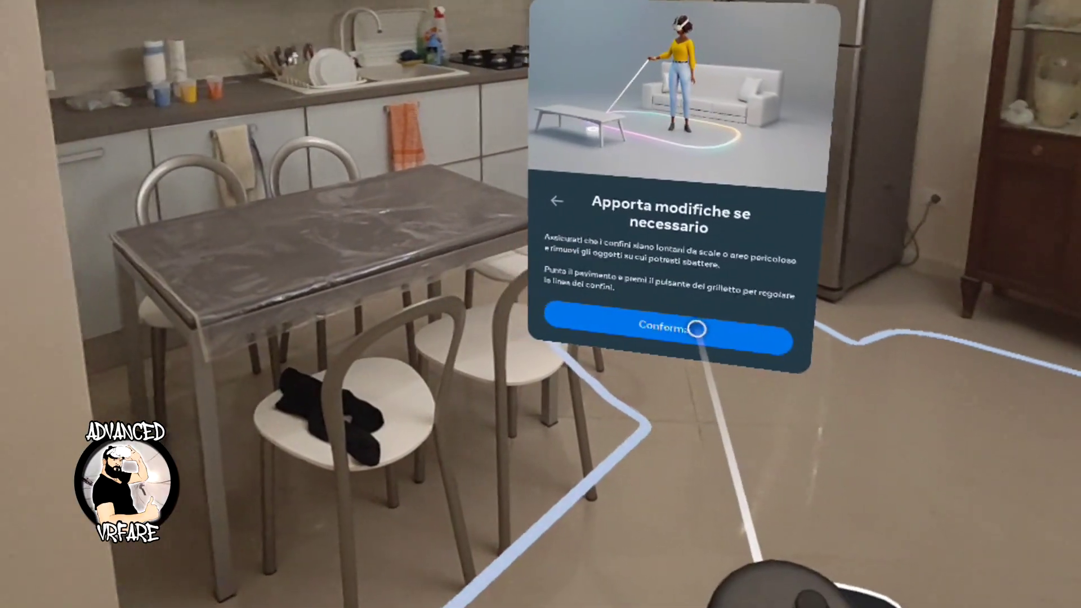
left_click(707, 347)
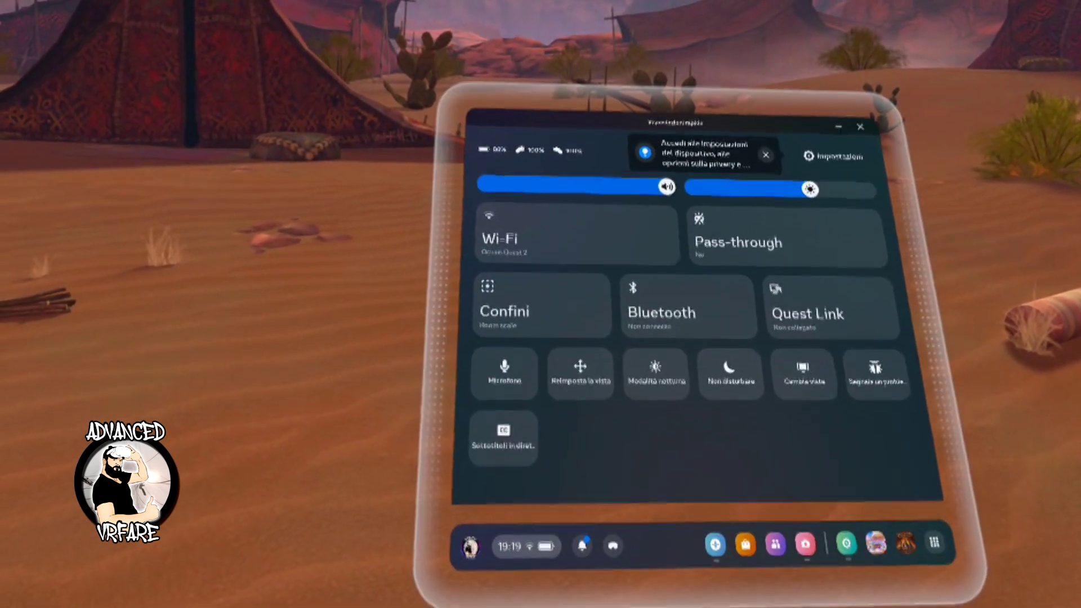
Step: Recenter the view, then reconfirm the boundary from Quick Settings > Confini as a stationary one
left_click(598, 352)
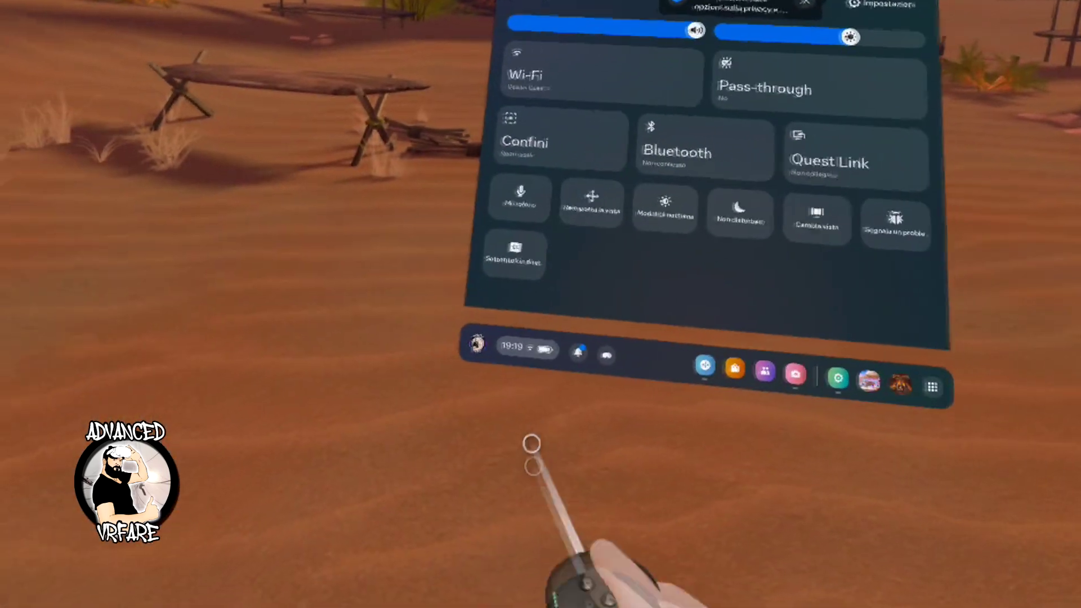
left_click(557, 363)
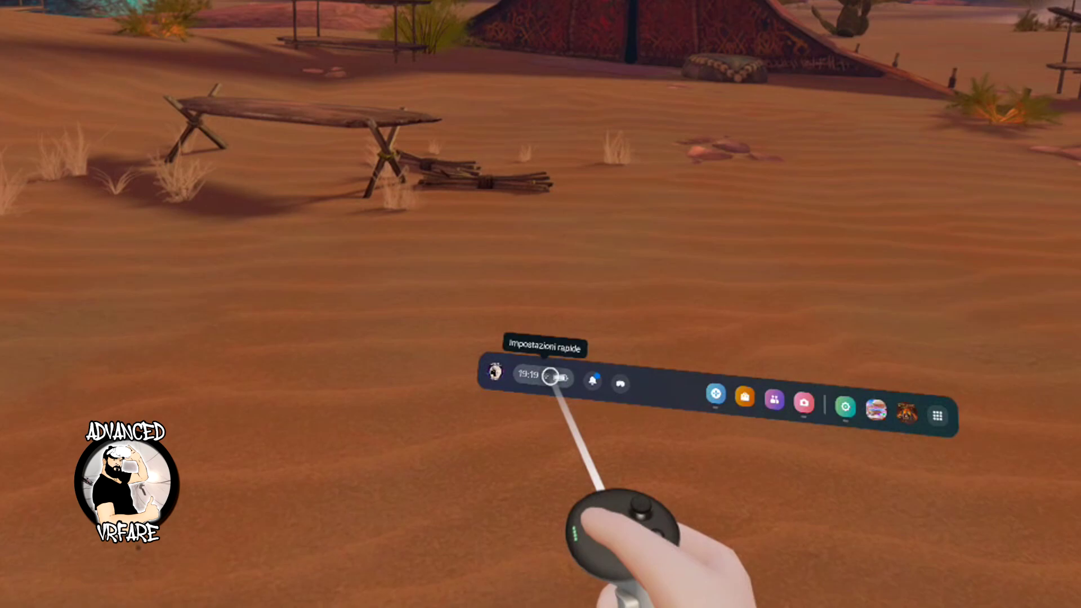
left_click(557, 363)
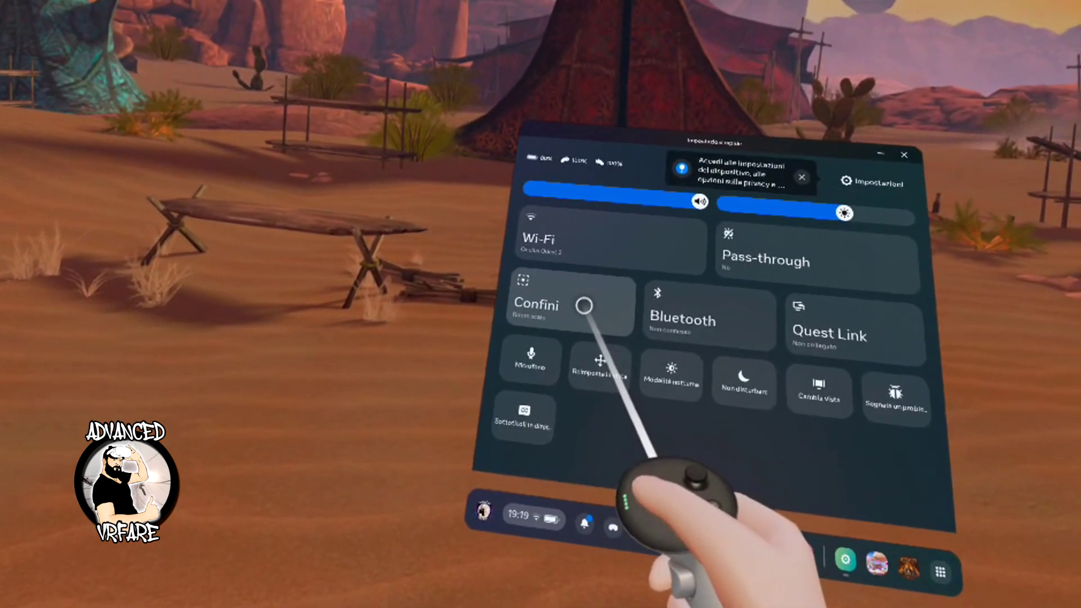
left_click(577, 306)
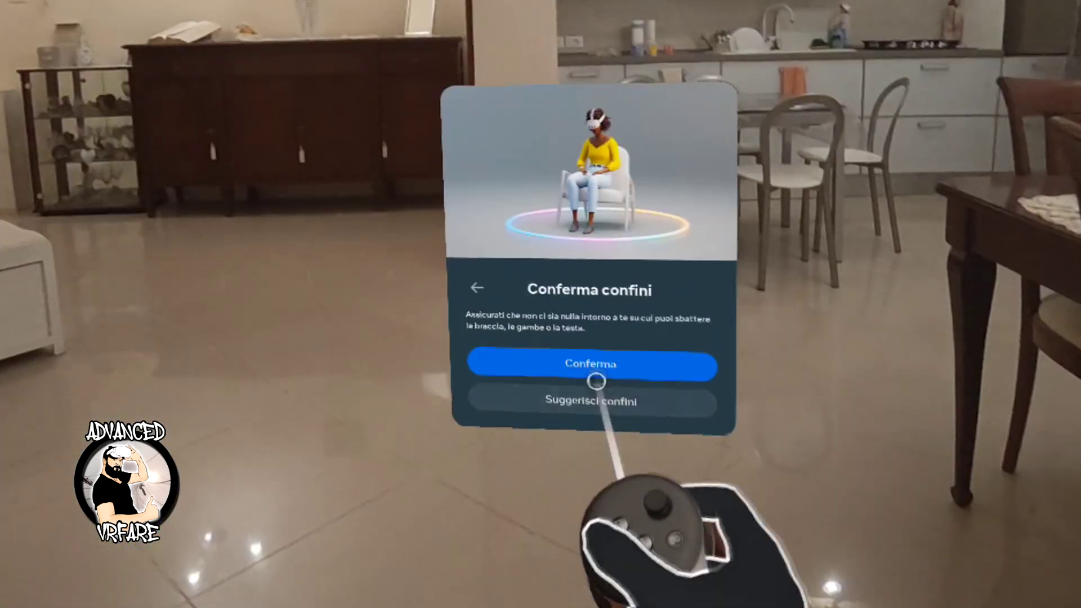
left_click(623, 360)
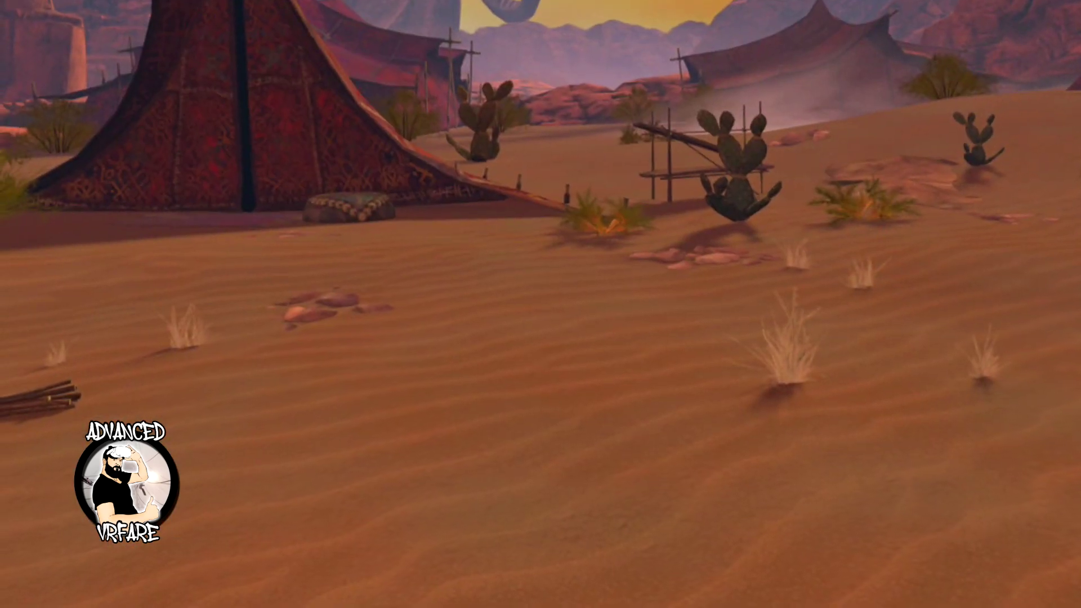
Step: Choose a Room scale boundary in Confini and confirm the detected floor level
key("super")
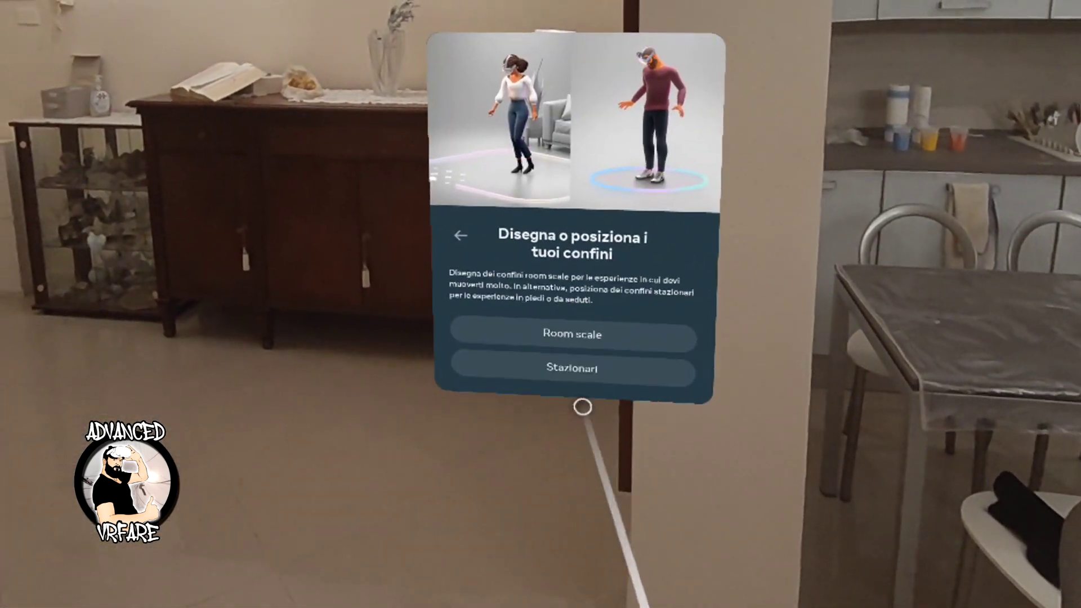
left_click(603, 360)
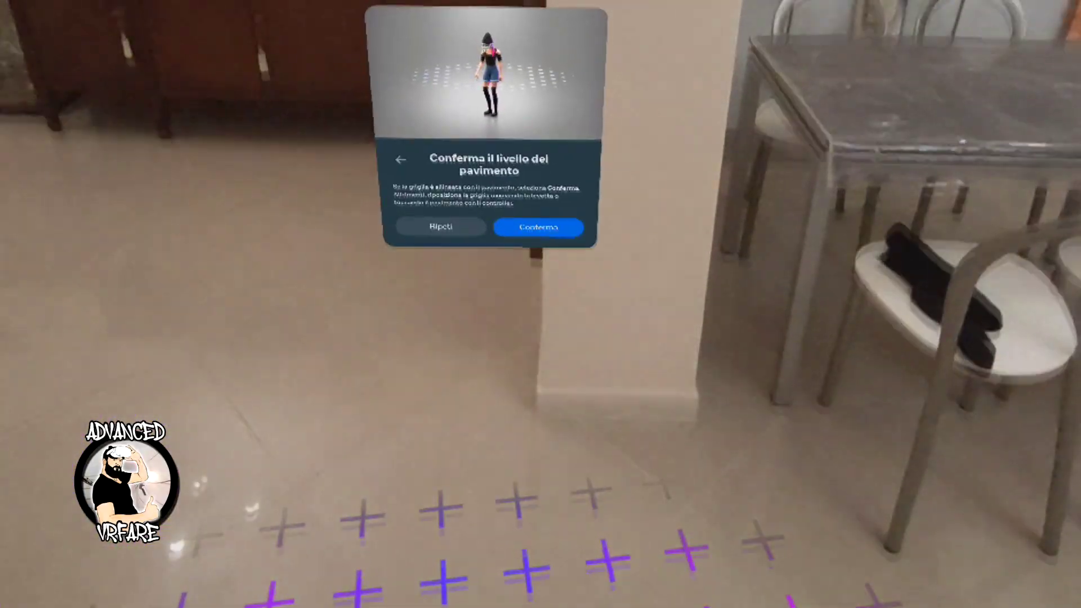
left_click(538, 226)
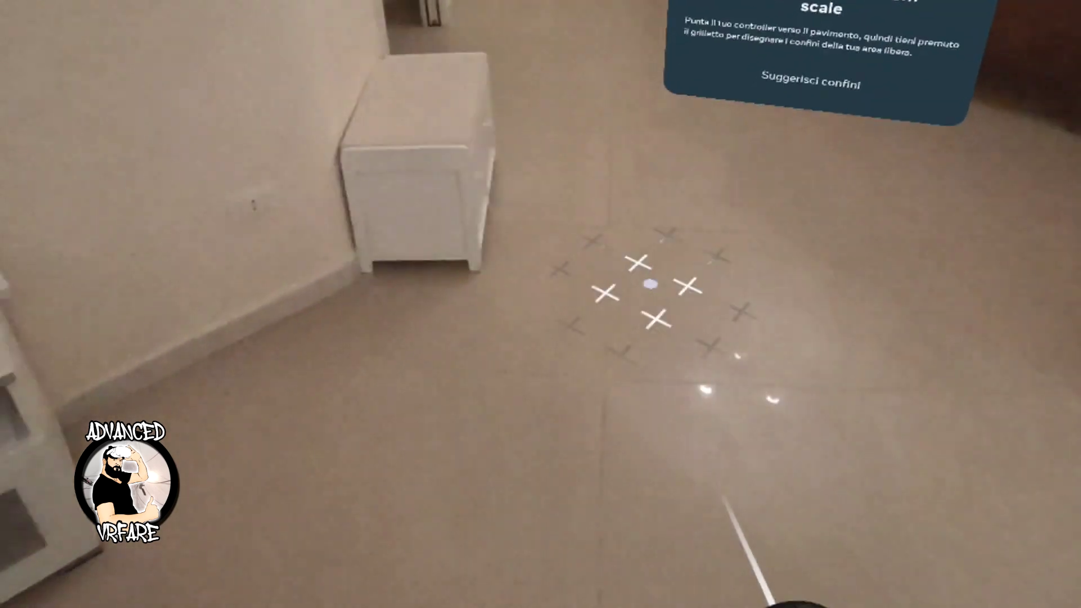
Step: Trace the room-scale boundary on the floor by the sideboard and table, then confirm it and the cleared objects
mouse_move(656, 302)
left_mouse_down()
mouse_move(531, 425)
mouse_move(521, 389)
mouse_move(639, 356)
left_mouse_up()
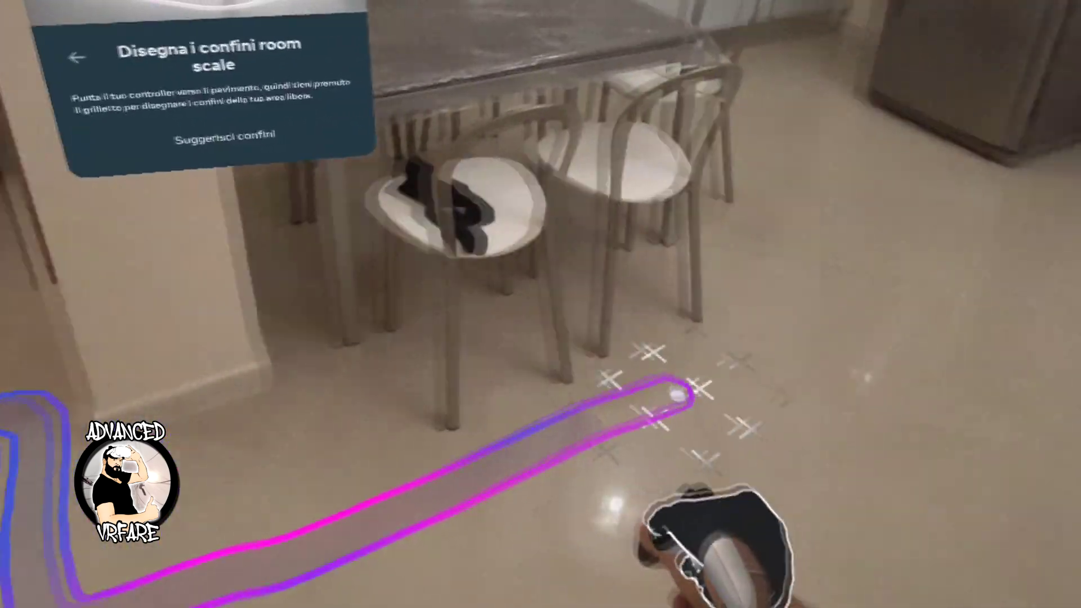
left_click_drag(678, 399, 621, 371)
left_click_drag(697, 382, 716, 404)
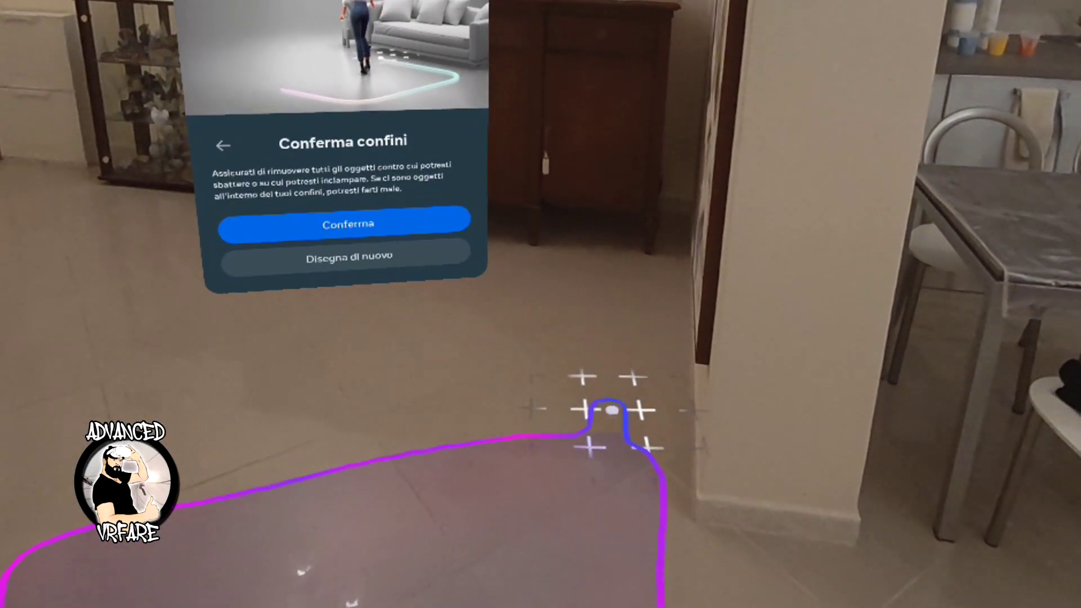
left_click_drag(611, 415, 619, 317)
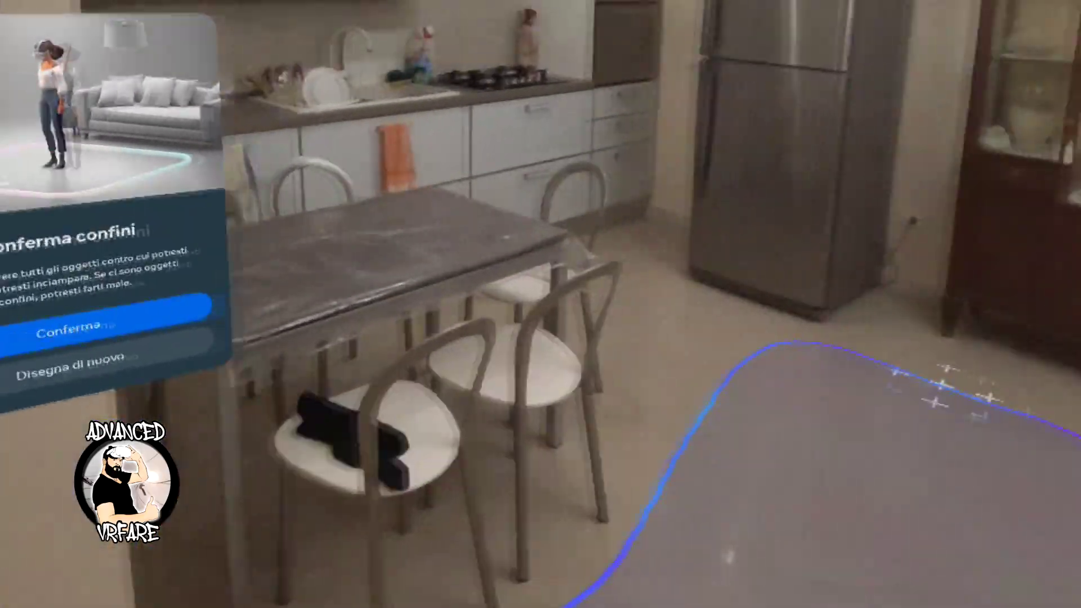
left_click(45, 338)
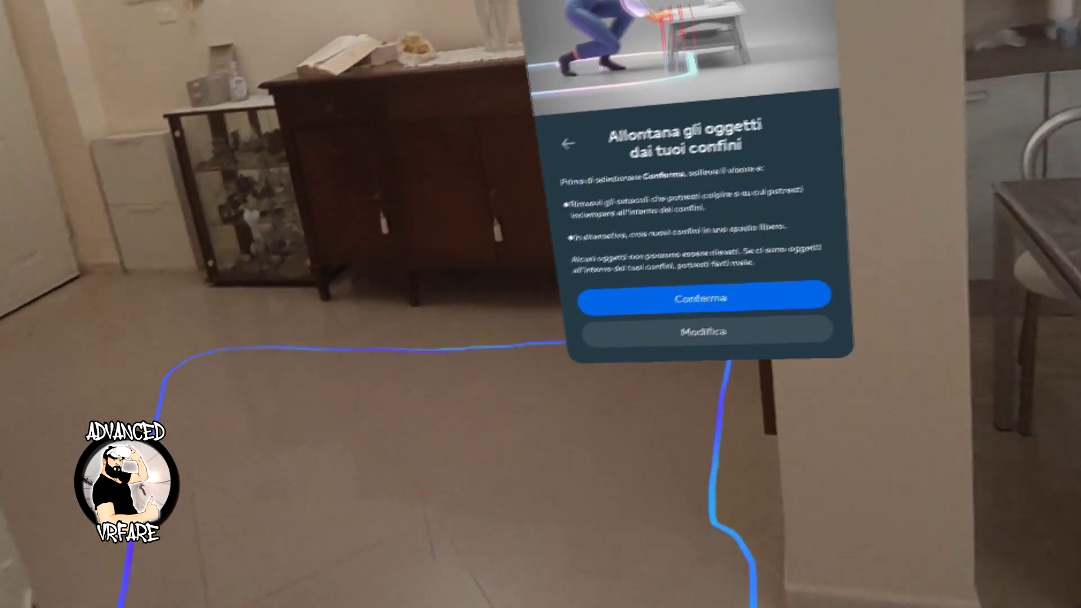
left_click(711, 335)
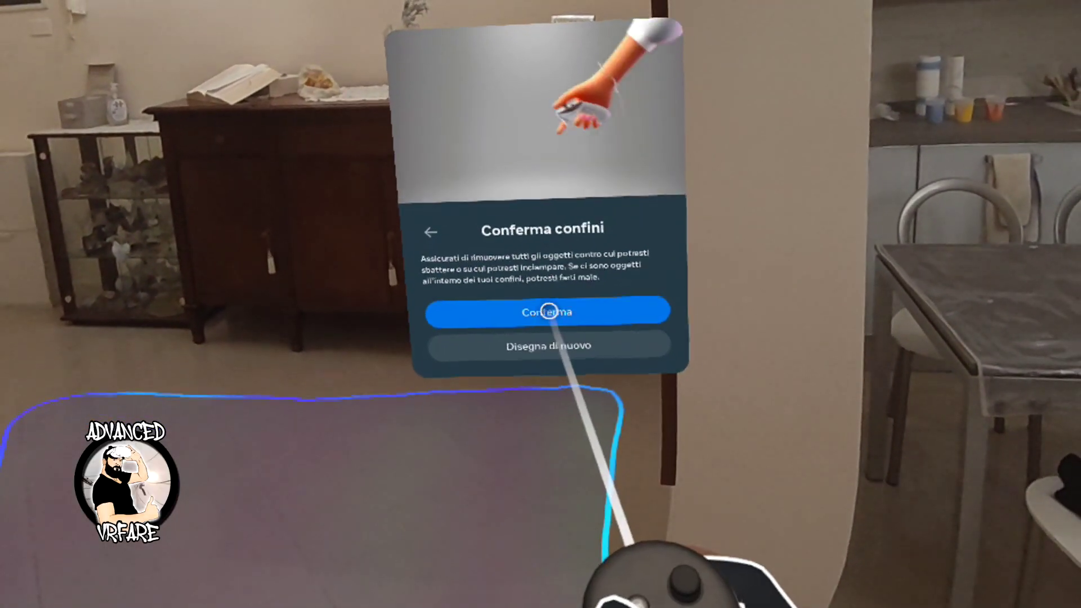
Step: Accept the redrawn room-scale boundary in the Conferma confini dialog
left_click(554, 307)
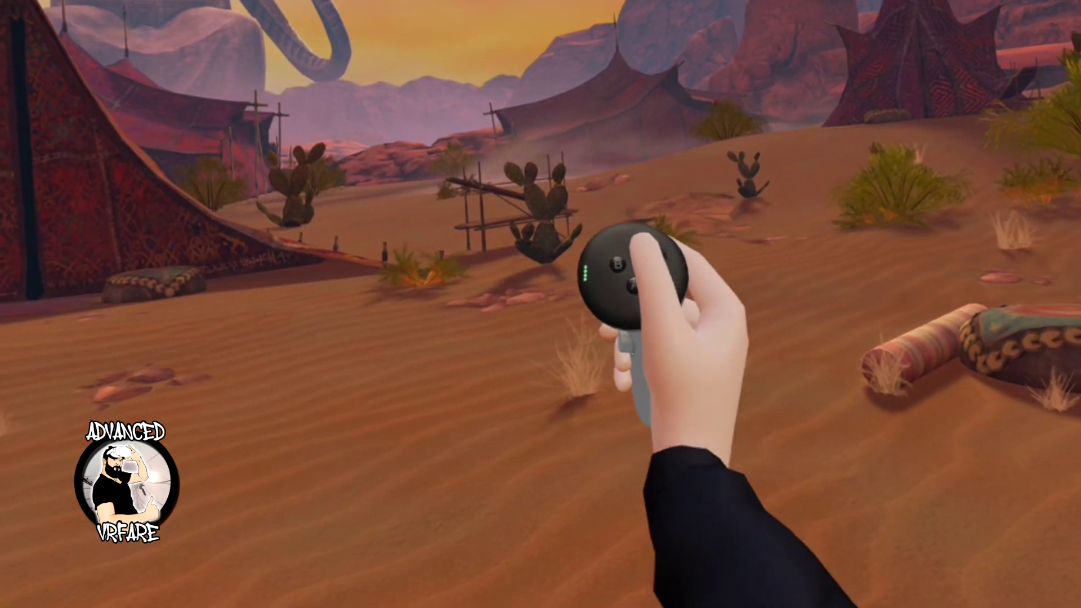
Step: Delete the existing space setup under Spazio fisico > Configurazione dello spazio and start a new one
key("super")
left_click(591, 417)
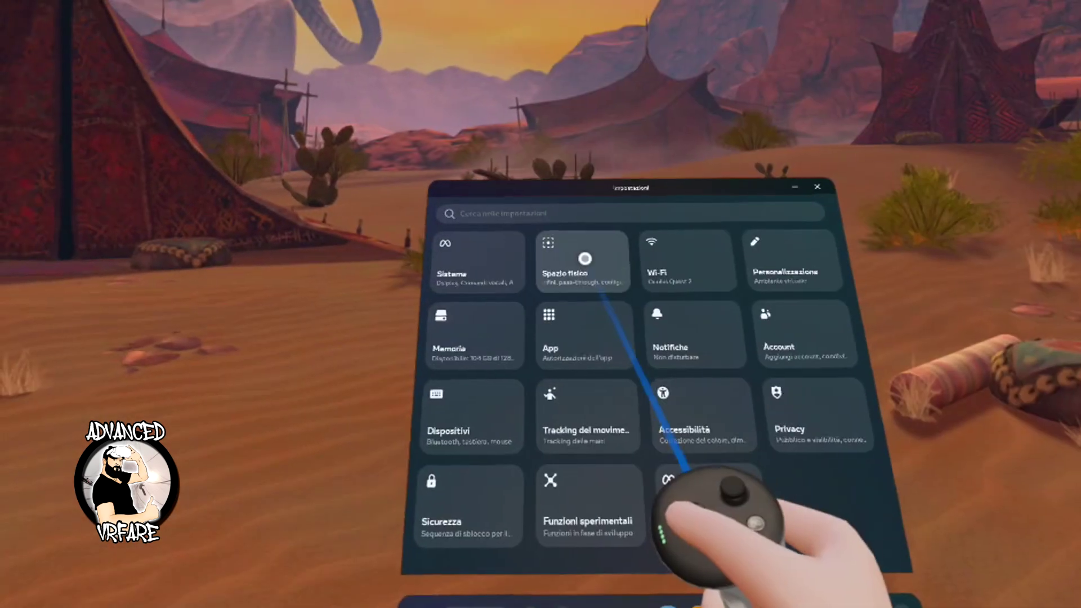
left_click(591, 250)
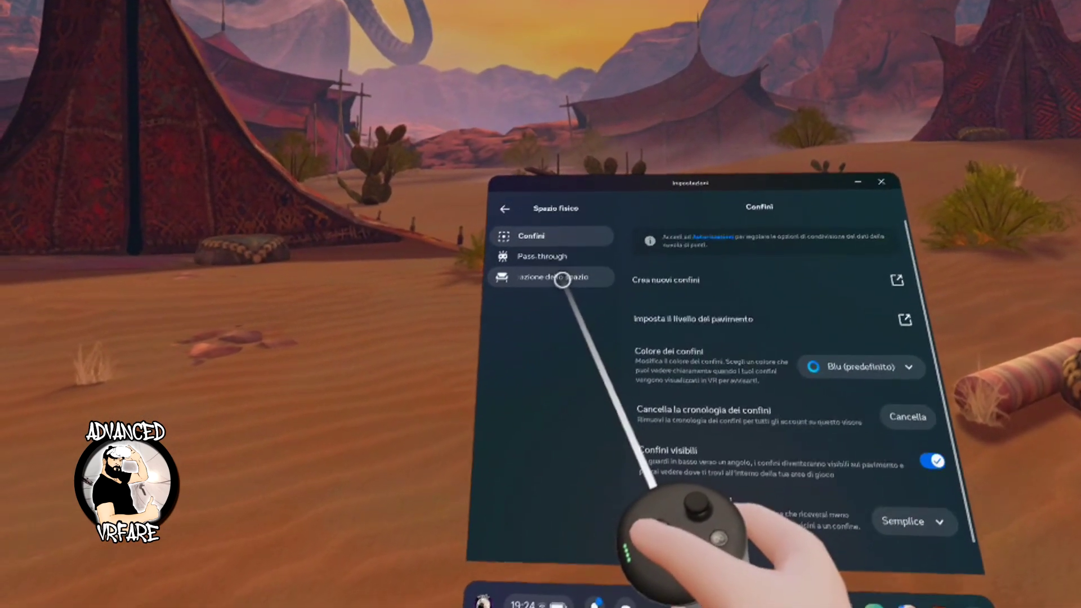
left_click(549, 298)
left_click(681, 310)
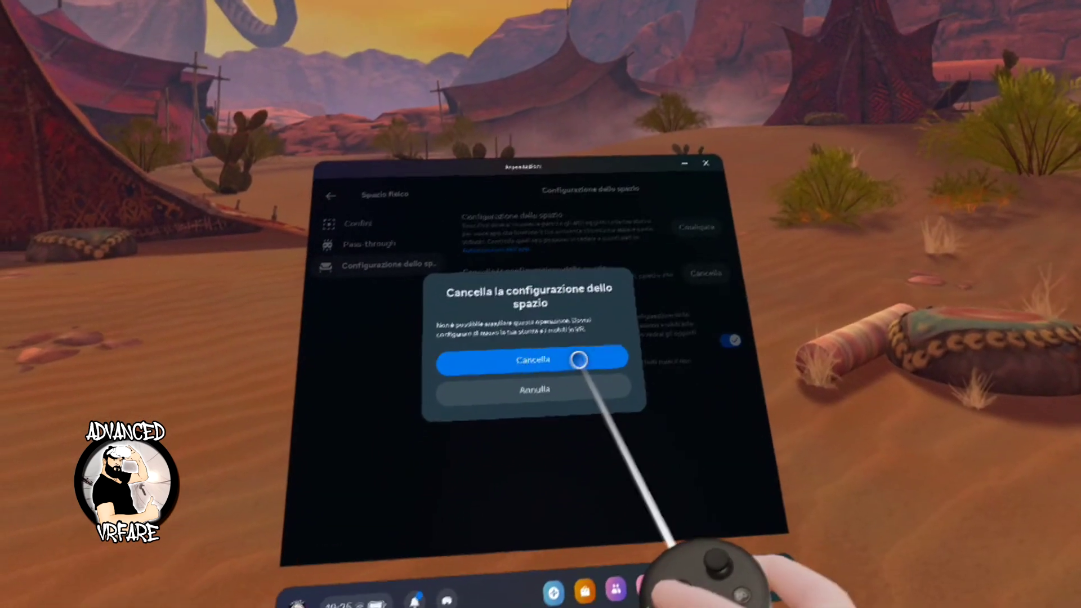
left_click(557, 389)
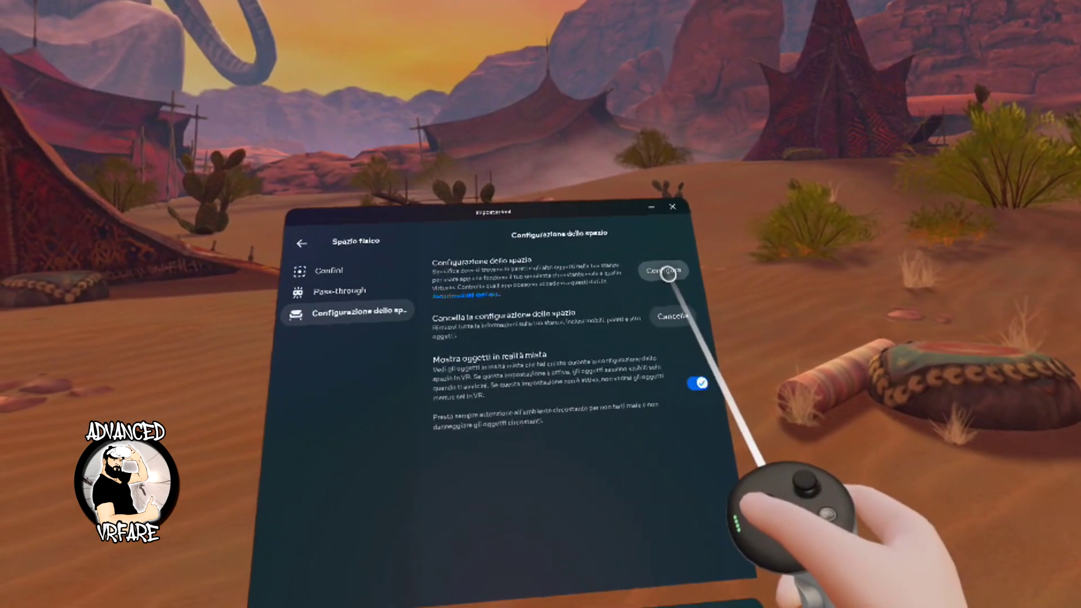
left_click(671, 269)
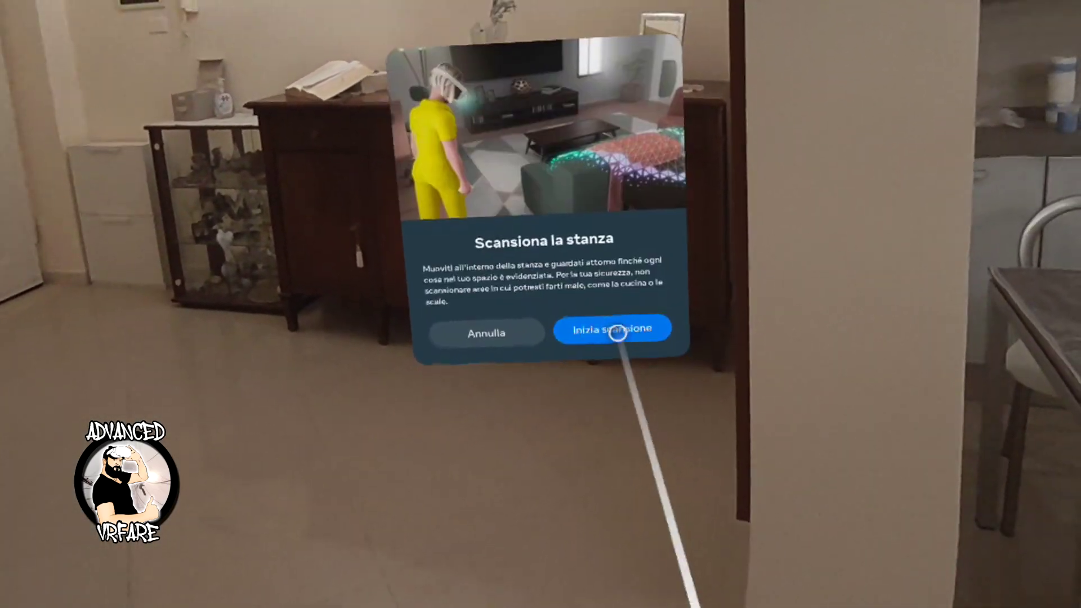
Step: Start the room scan and cover the walls, ceiling and furniture with a mesh
left_click(619, 342)
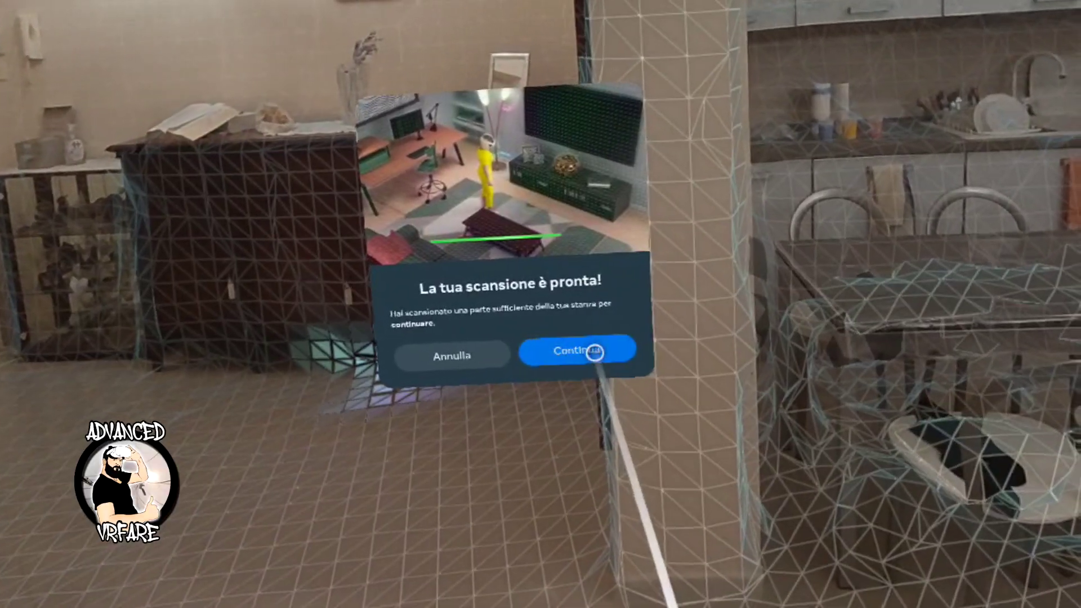
Step: Dismiss the scan-ready message and accept the detected walls to complete space setup
left_click(579, 355)
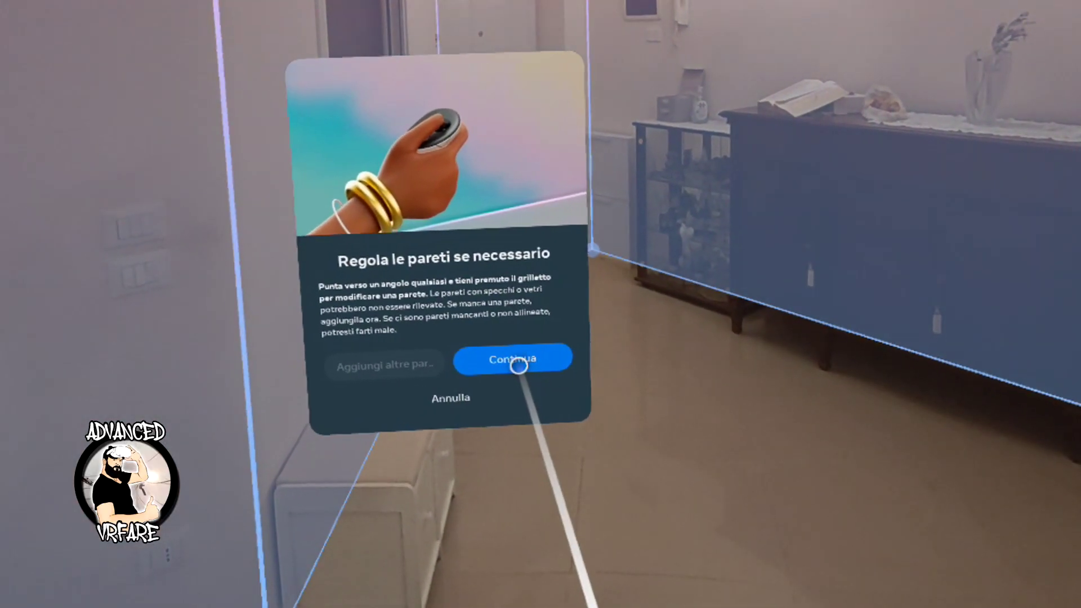
left_click(518, 366)
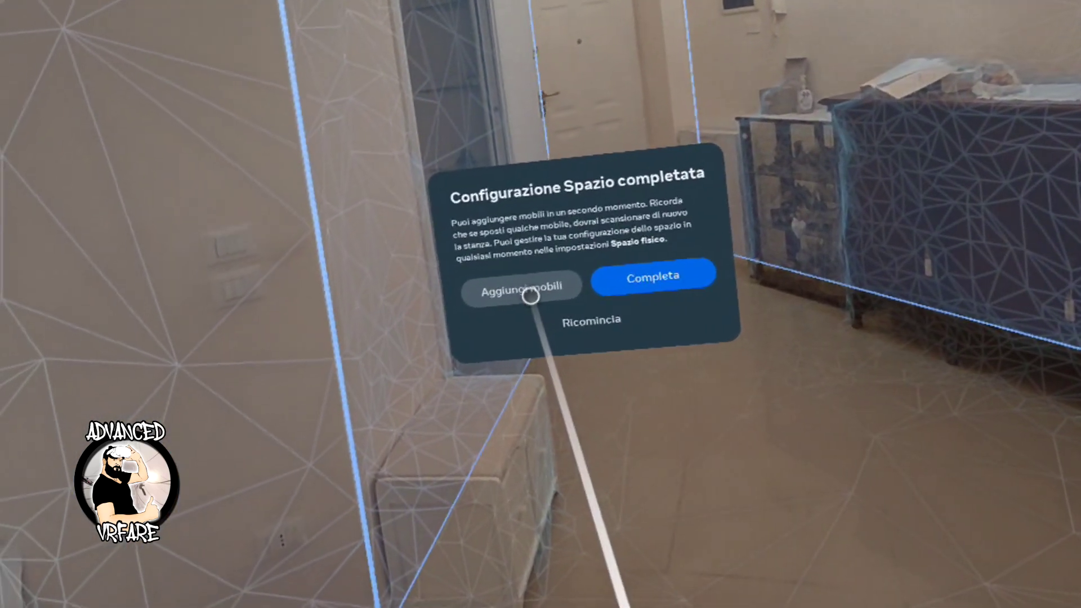
Step: Choose Aggiungi mobili and outline the entrance doorway as a new object
left_click(541, 286)
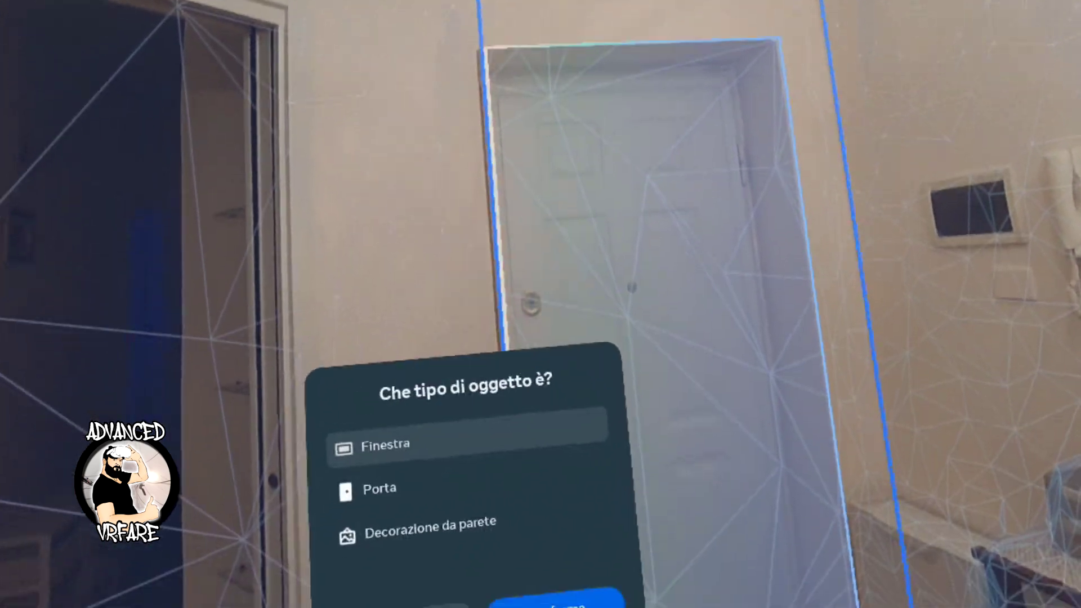
Step: Label the doorway, second opening and glass door as Porta, then outline the living-room window
left_click(518, 302)
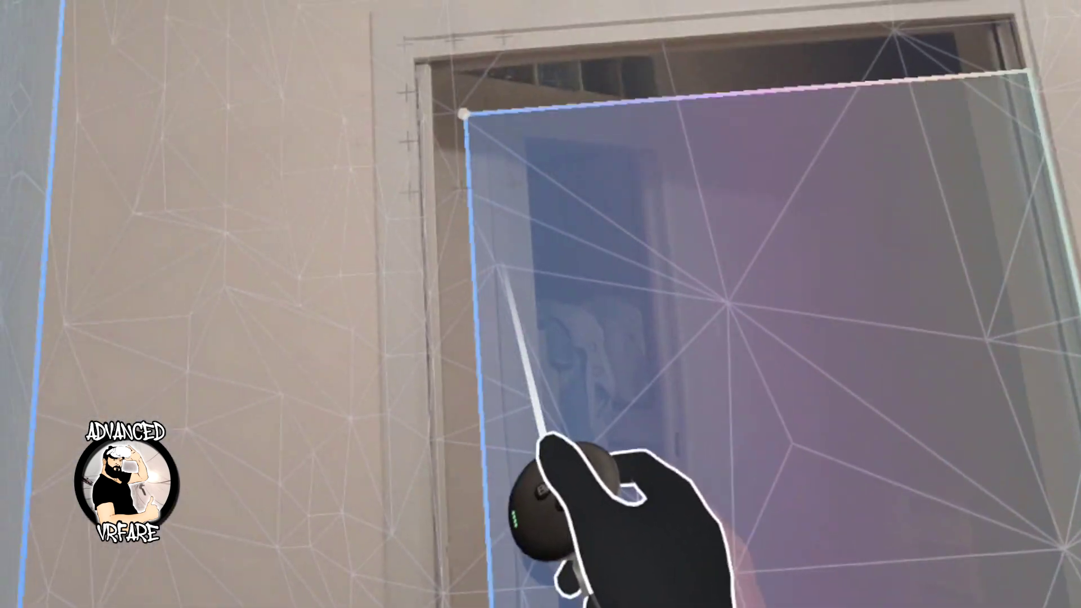
left_click(550, 438)
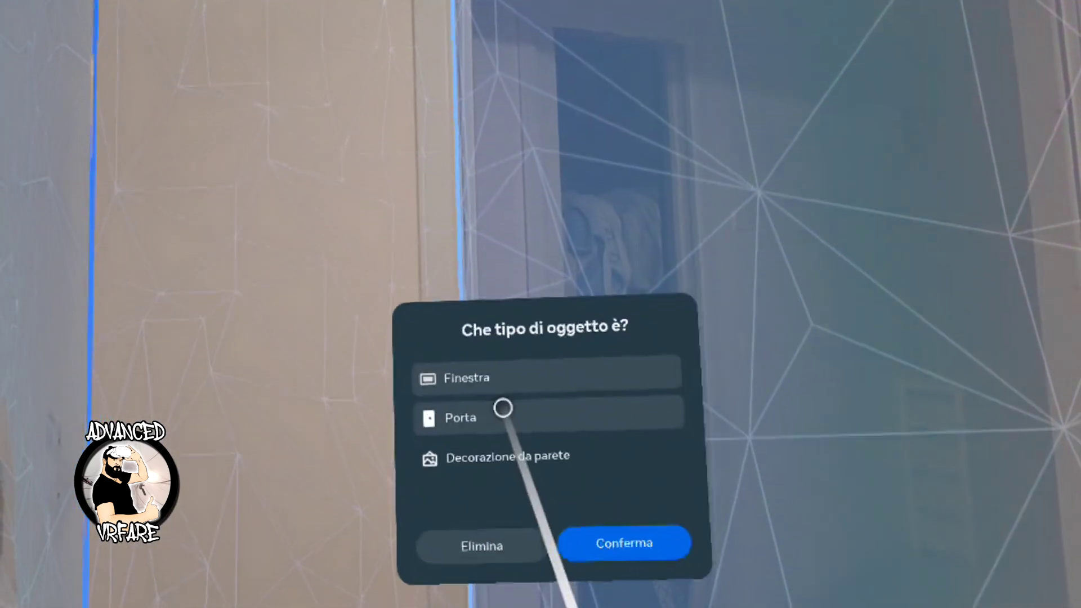
left_click(496, 384)
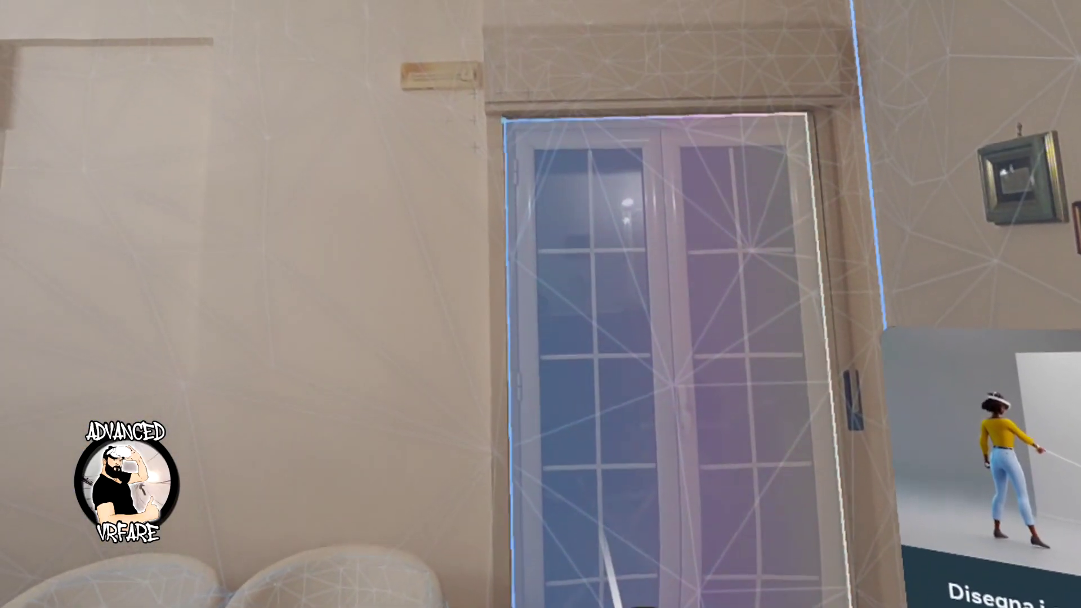
left_click(598, 539)
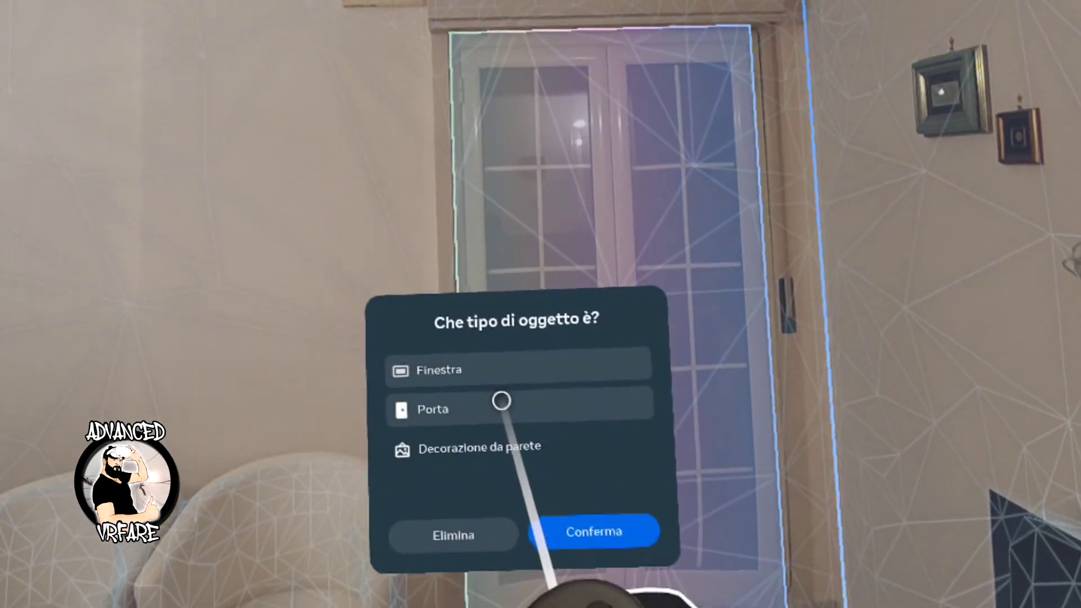
left_click(489, 394)
left_click(579, 313)
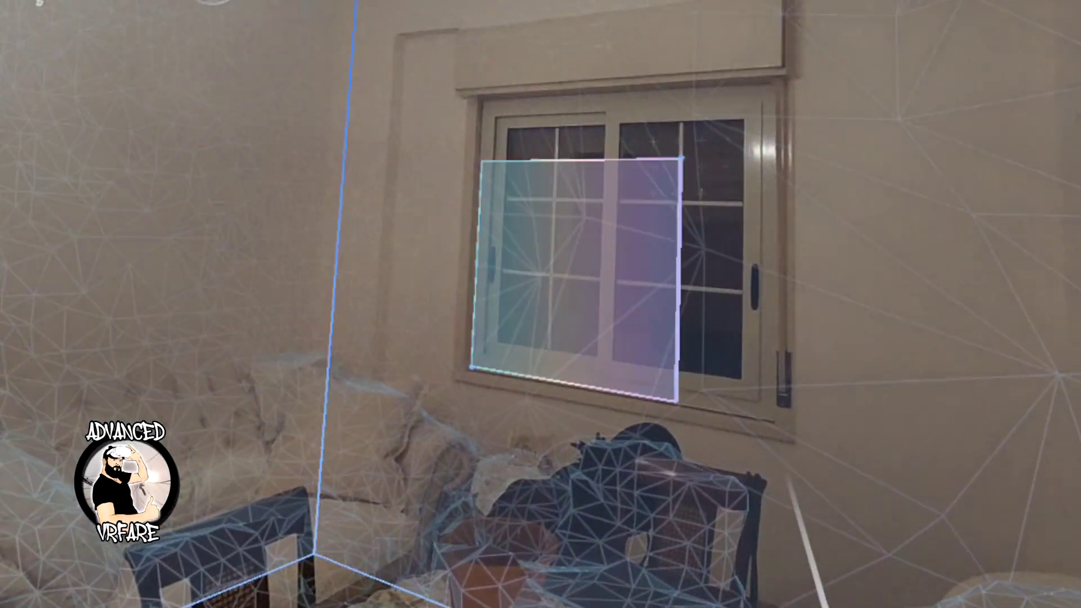
left_click(698, 121)
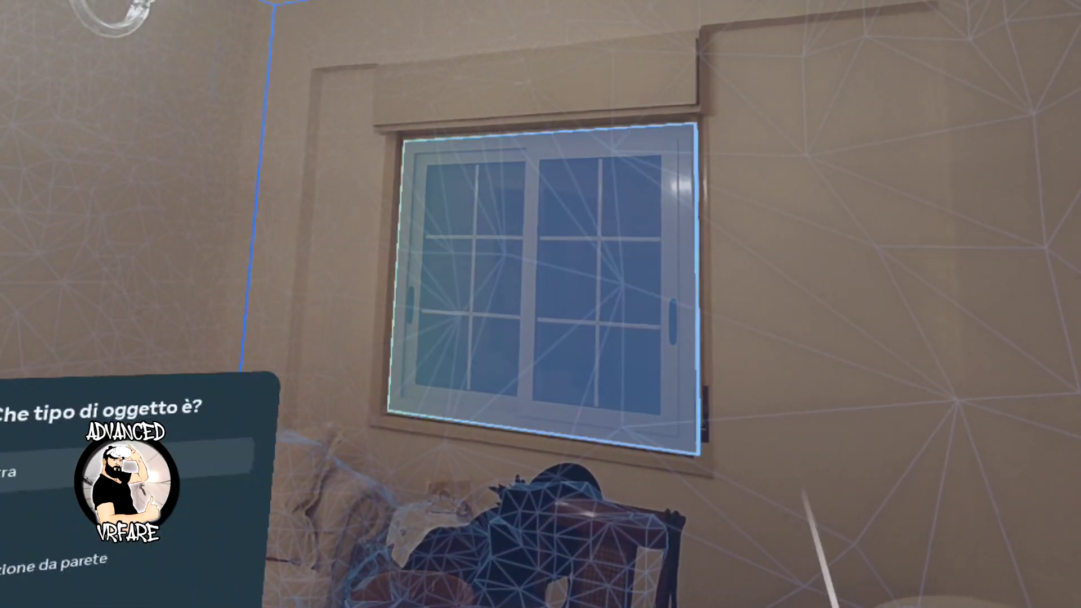